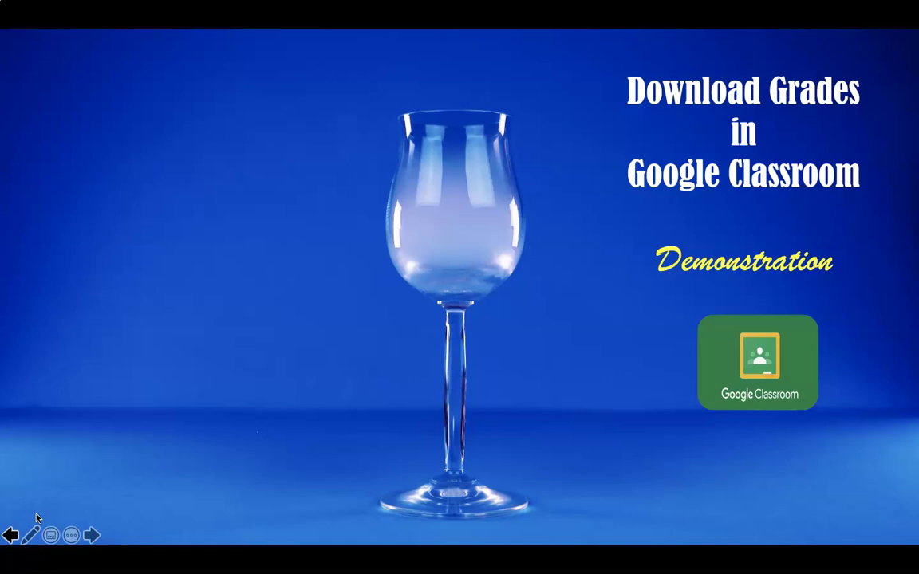
left_click(191, 268)
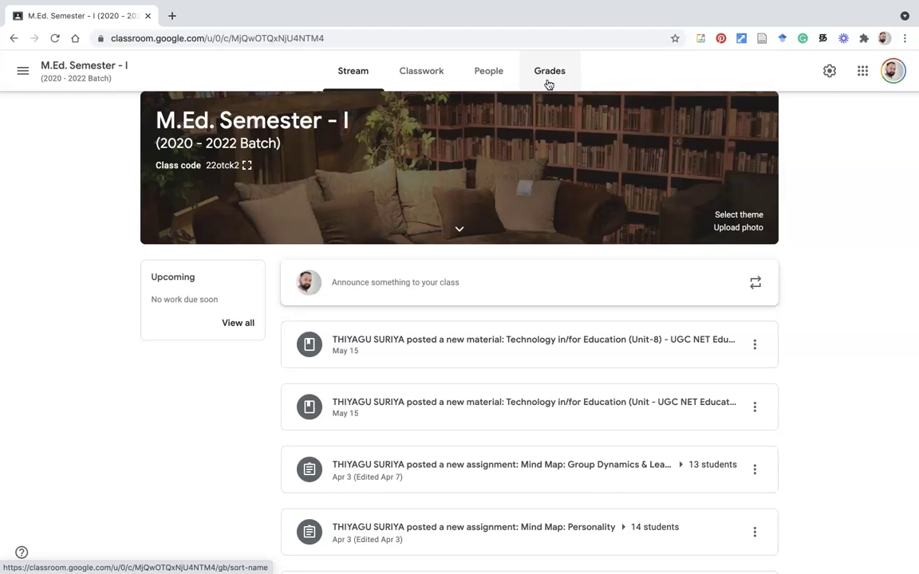
Open the Grades page of the M.Ed. Semester - I class and look through the students' marks for all assignments.
left_click(550, 83)
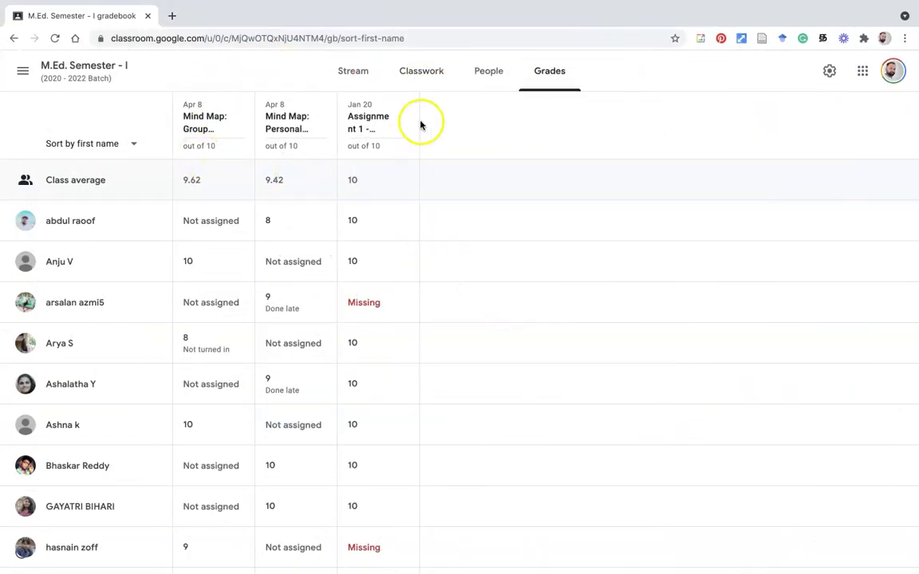
scroll(377, 201, "down", 3)
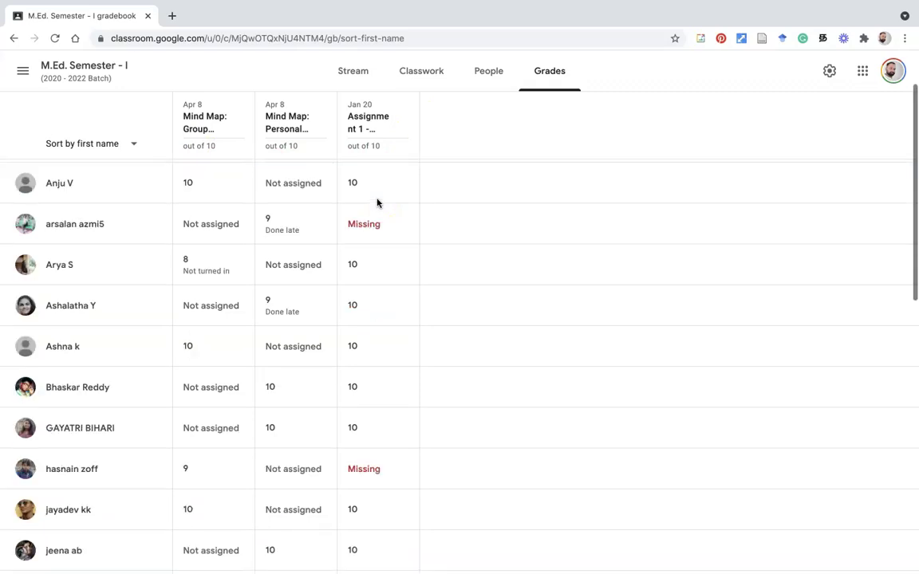
scroll(377, 201, "down", 5)
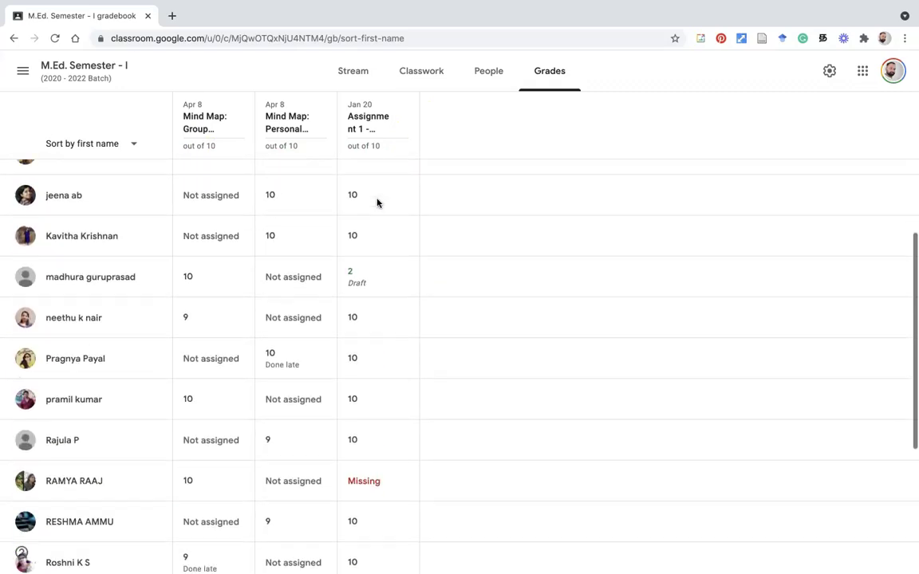
scroll(291, 227, "up", 8)
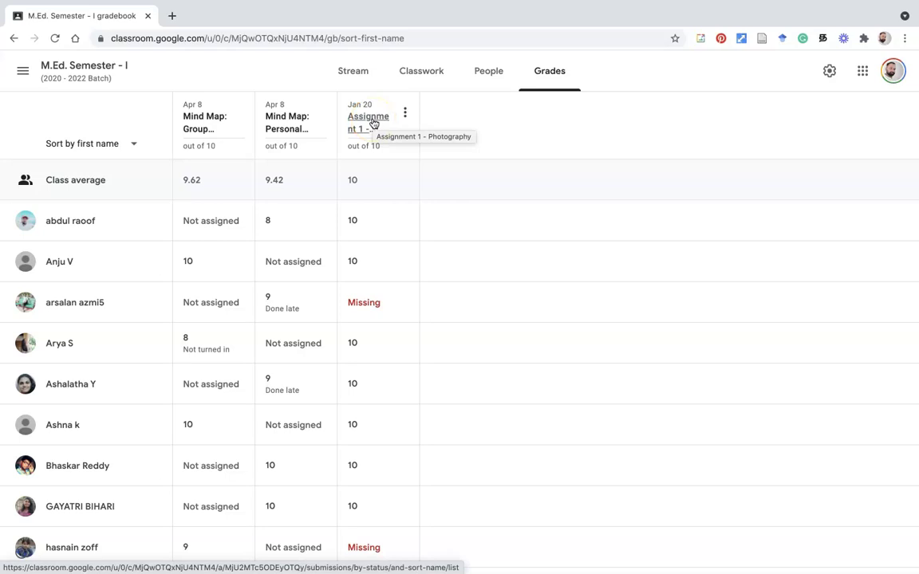
Open the student work of Assignment 1 - Photography and copy all class grades to Google Sheets.
left_click(372, 123)
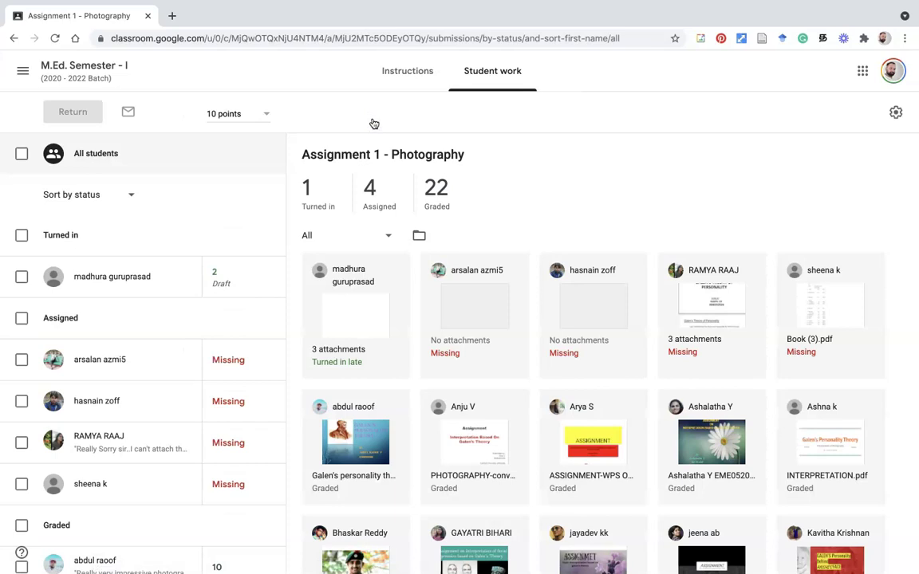
left_click(367, 123)
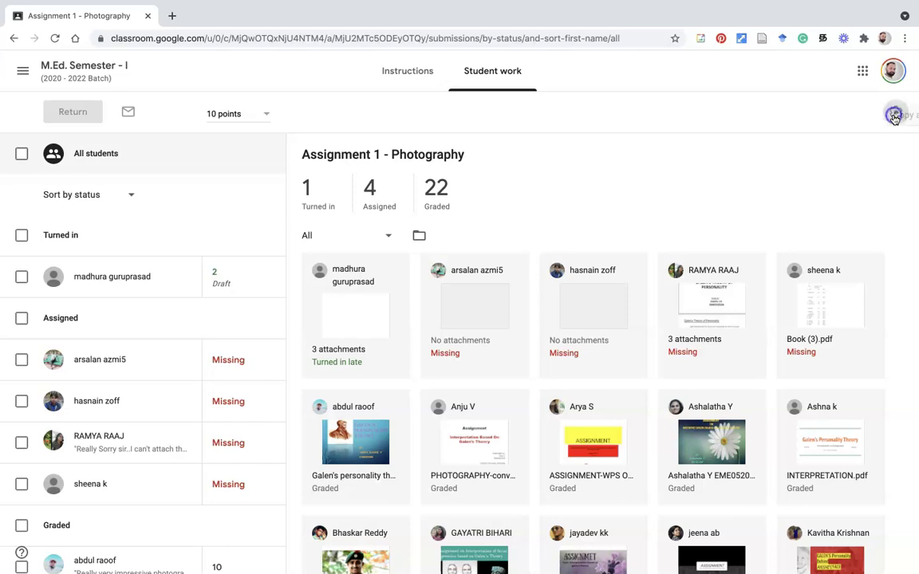
left_click(895, 114)
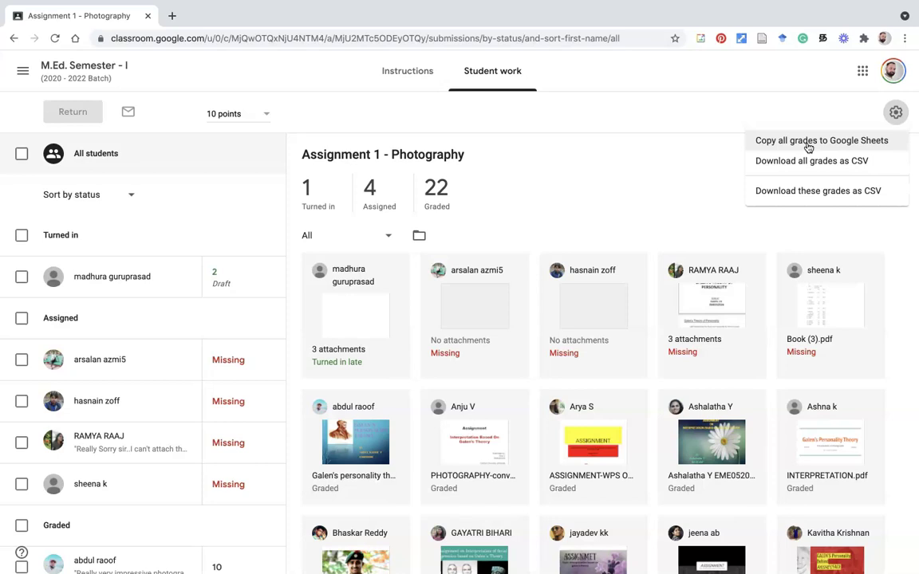
left_click(808, 144)
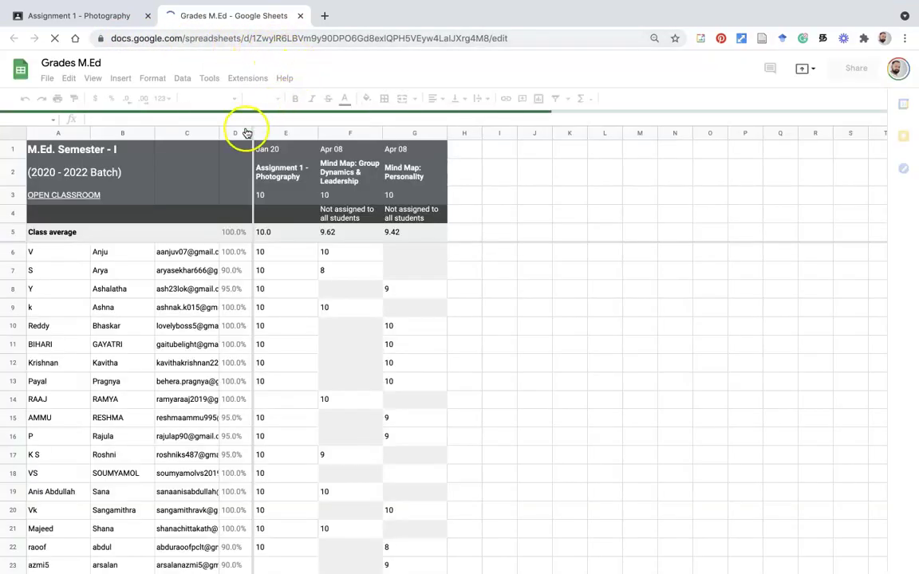
Examine the exported grades spreadsheet column by column, covering first names, emails, percentages and the three assignments, down to the last student.
left_click(104, 231)
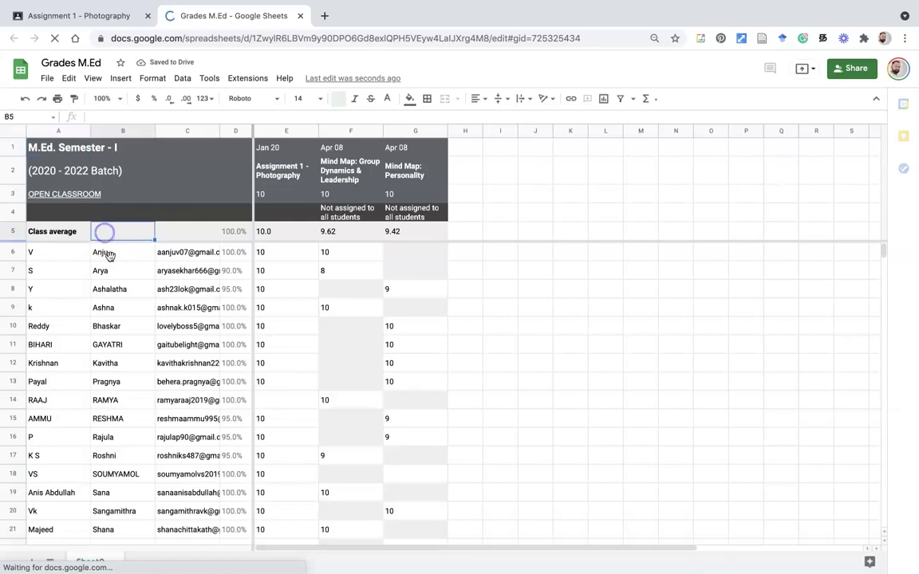
left_click(119, 130)
left_click(187, 130)
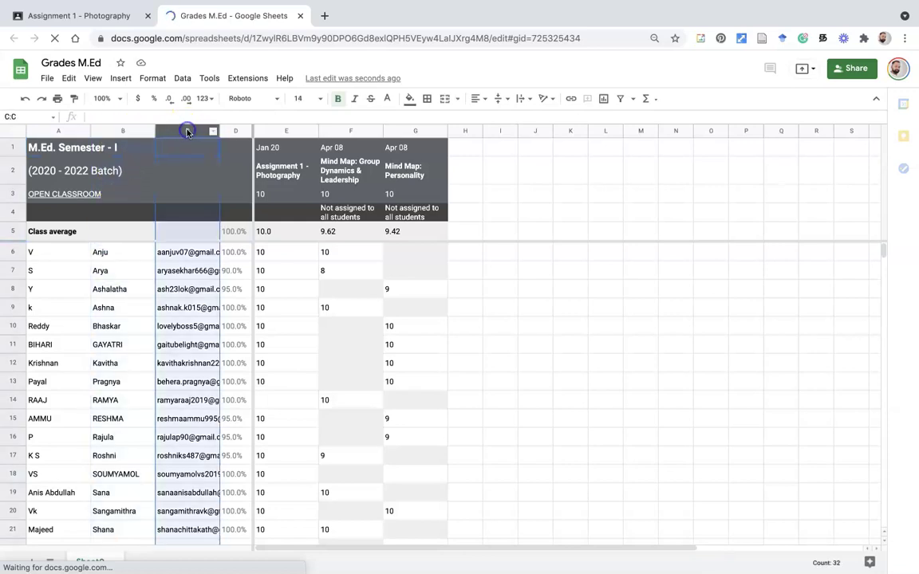
left_click(237, 130)
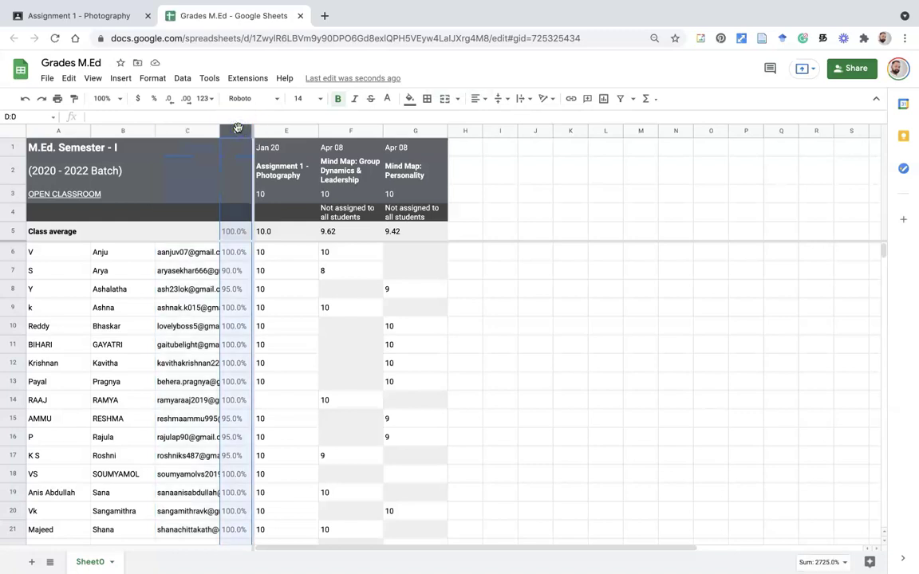
left_click(283, 129)
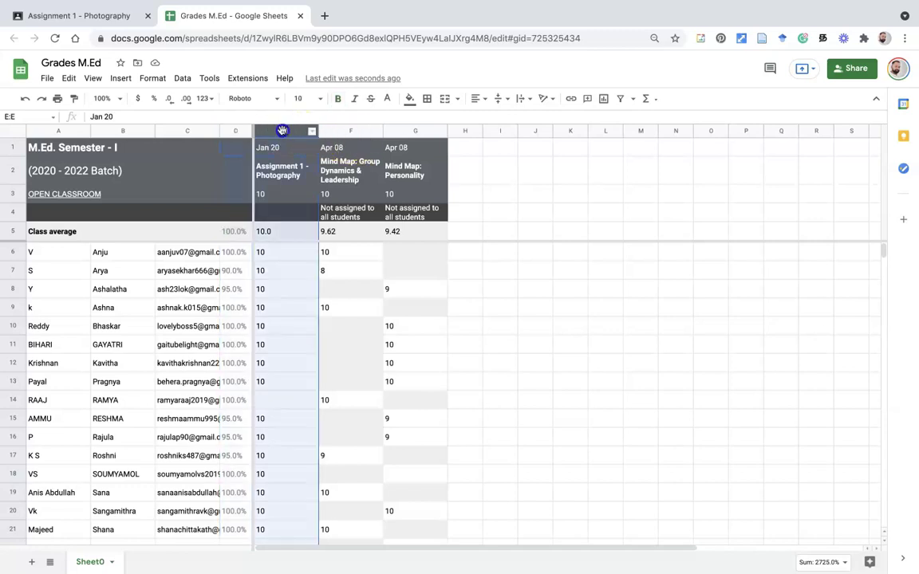
left_click(348, 130)
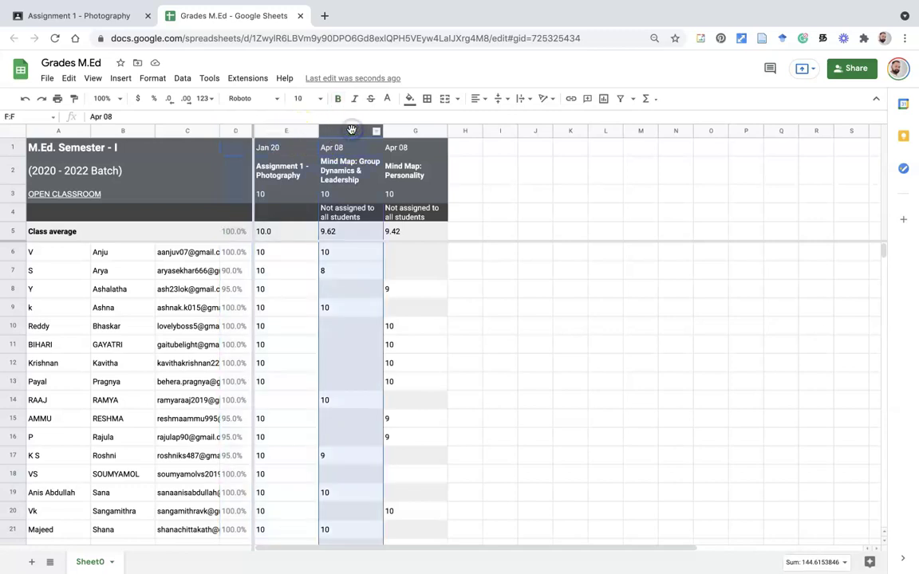
left_click(416, 130)
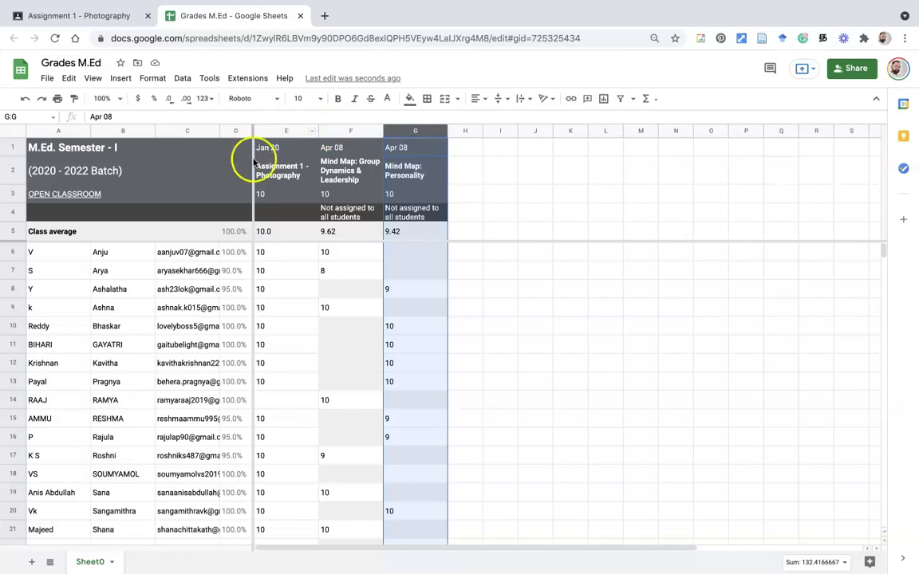
scroll(386, 236, "down", 2)
scroll(385, 236, "down", 4)
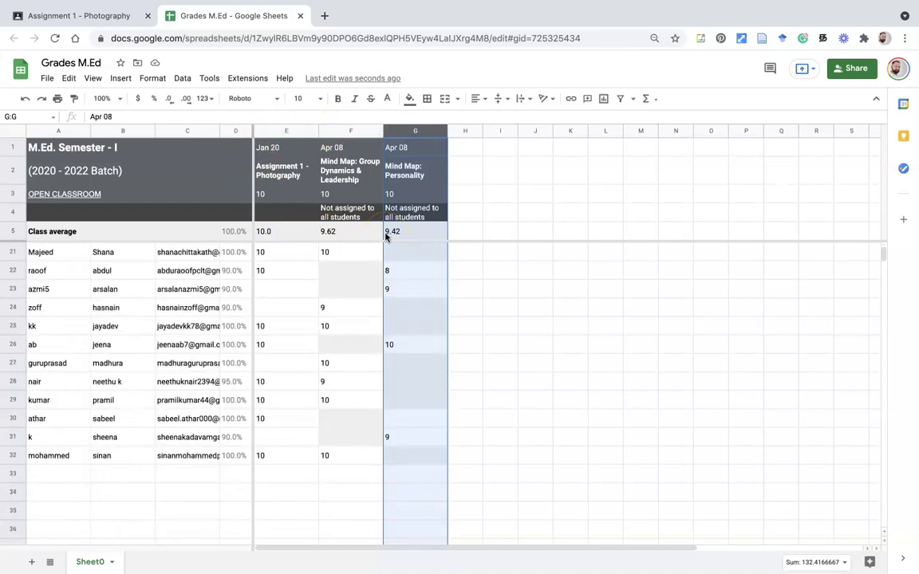
scroll(386, 236, "up", 8)
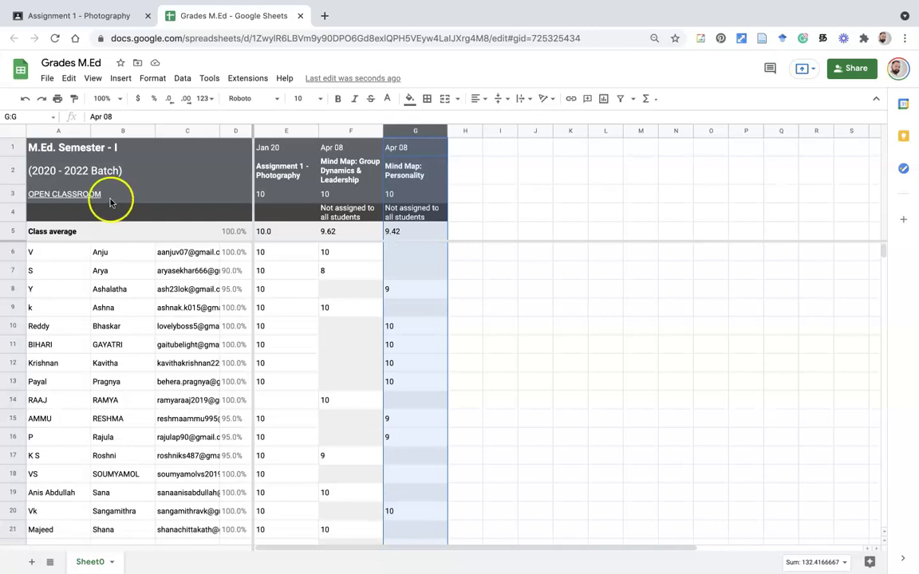
View the file options of the Grades M.Ed spreadsheet, including Download, and open its sharing dialog.
left_click(48, 78)
mouse_move(67, 220)
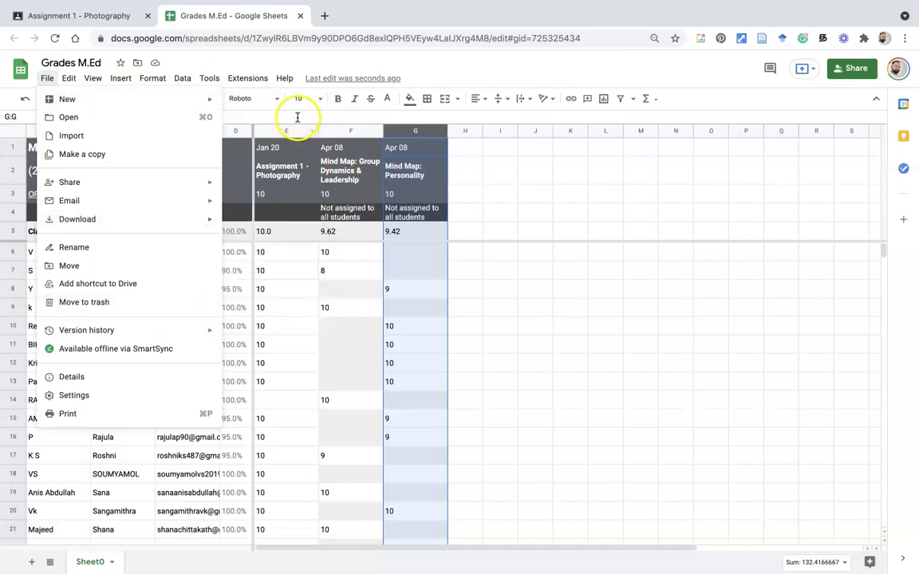
mouse_move(246, 77)
left_click(409, 63)
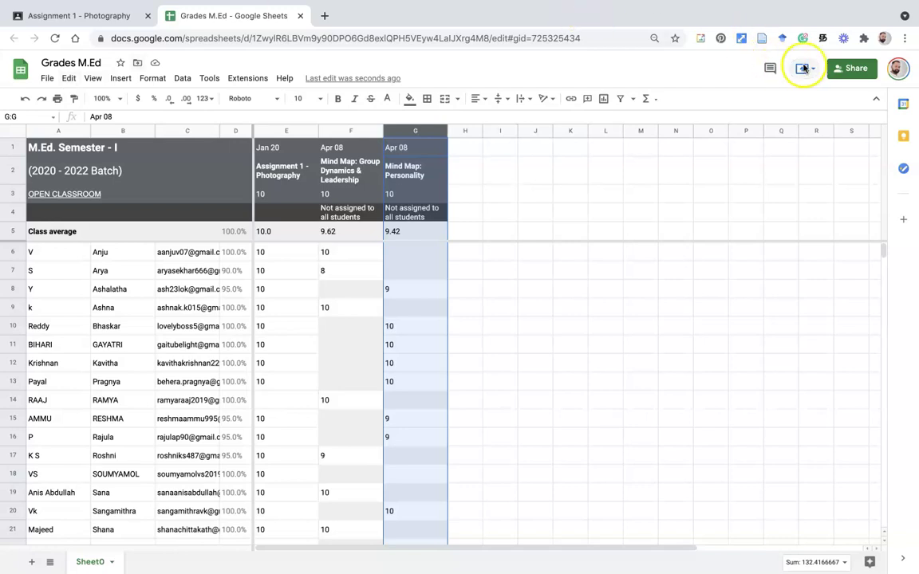
left_click(845, 69)
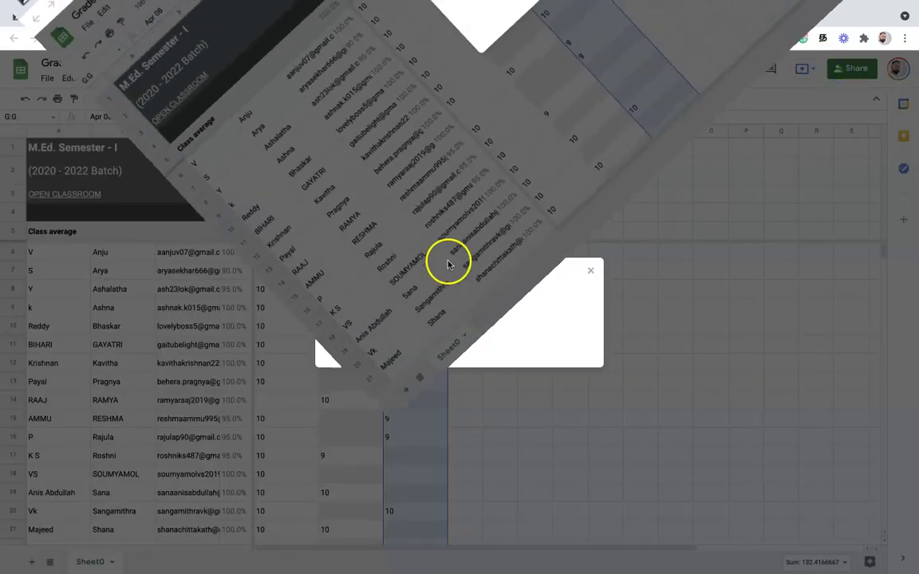
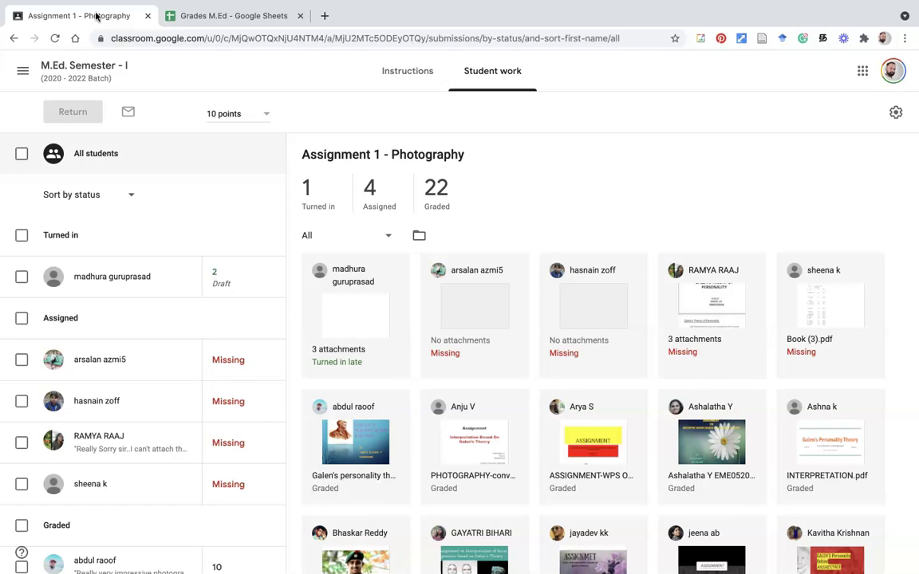
Download all class grades as CSV from Assignment 1 - Photography and switch to Excel to view the downloaded file.
left_click(895, 113)
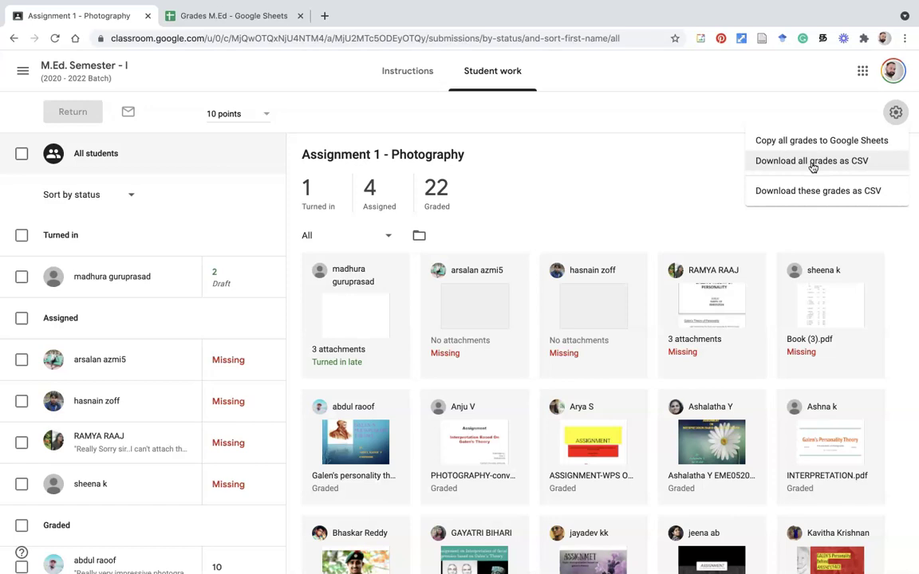
left_click(812, 163)
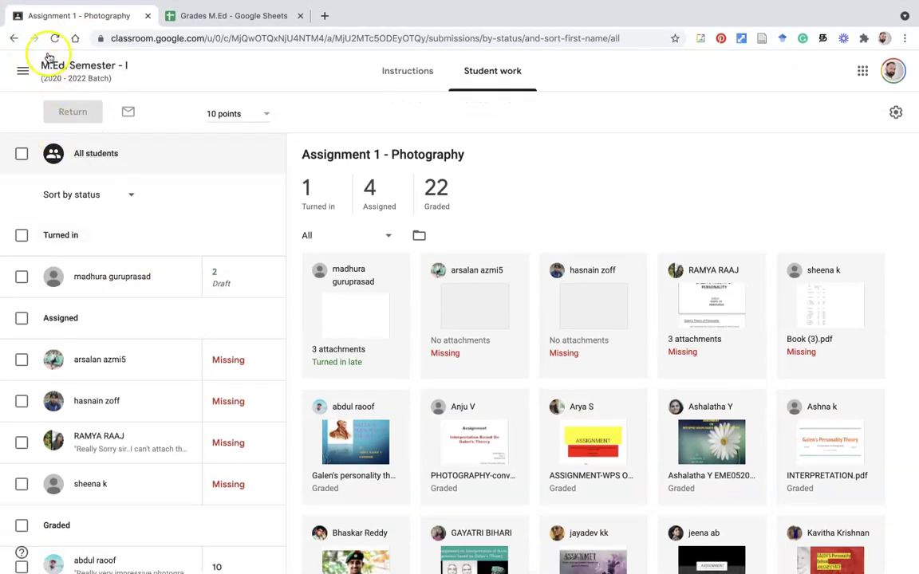
left_click(38, 18)
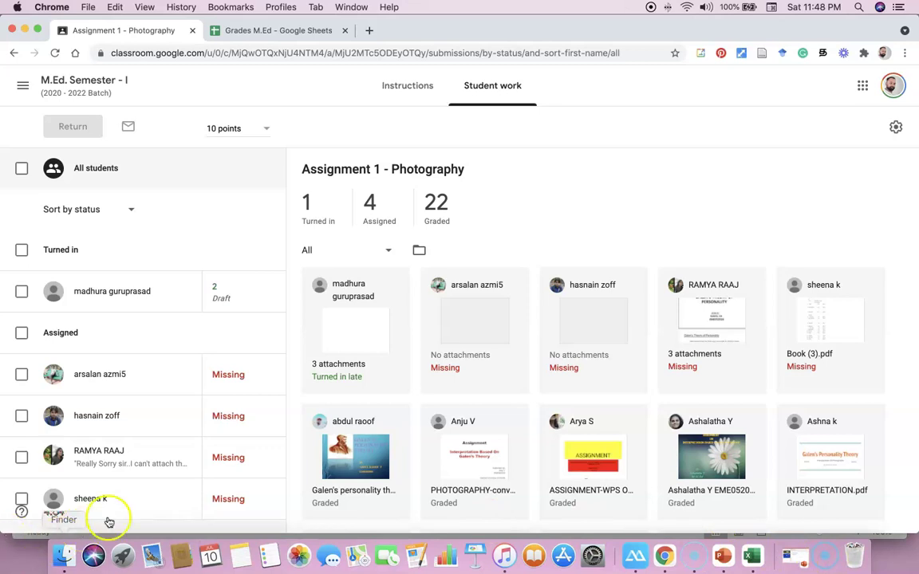
left_click(751, 556)
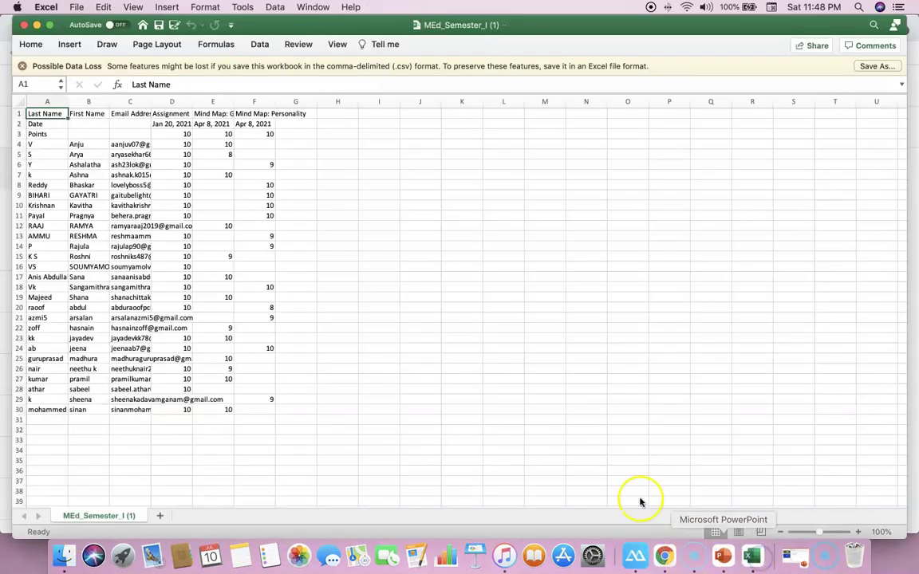
Widen the name, email and assignment columns of the MEd_Semester_I (1) workbook, and minimise it to return to the assignment in Chrome.
left_click_drag(66, 83, 496, 103)
left_click(396, 99)
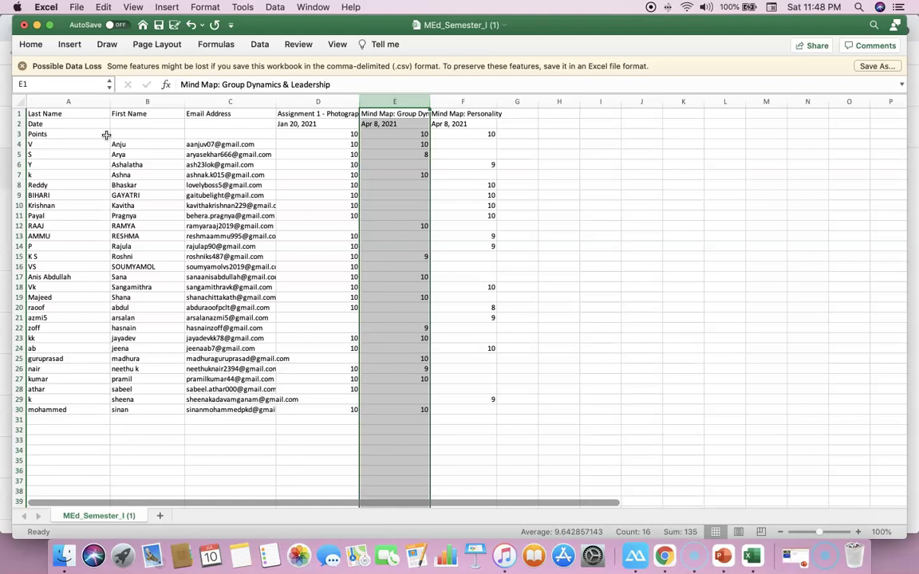
left_click(112, 203)
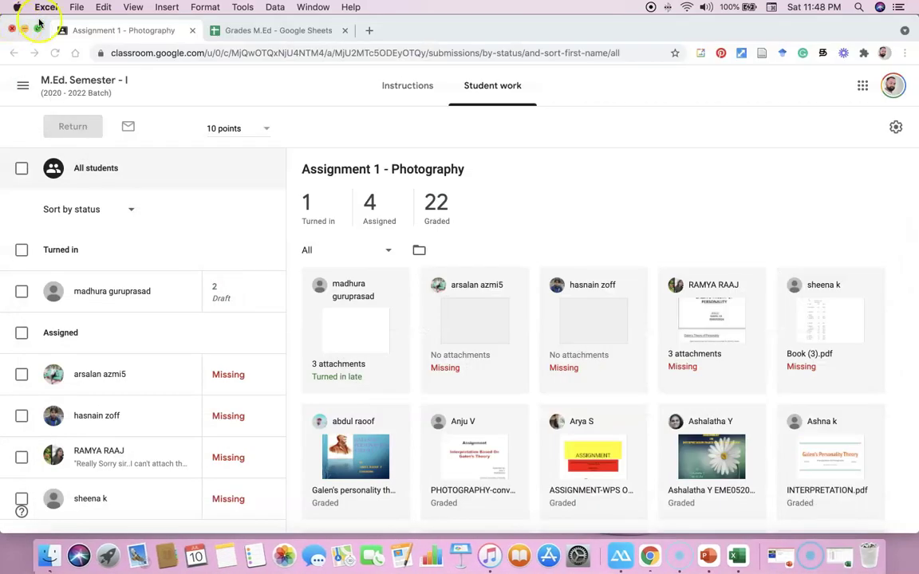
Download only the Assignment 1 - Photography grades as CSV and open the file in Excel.
left_click(897, 129)
left_click(896, 130)
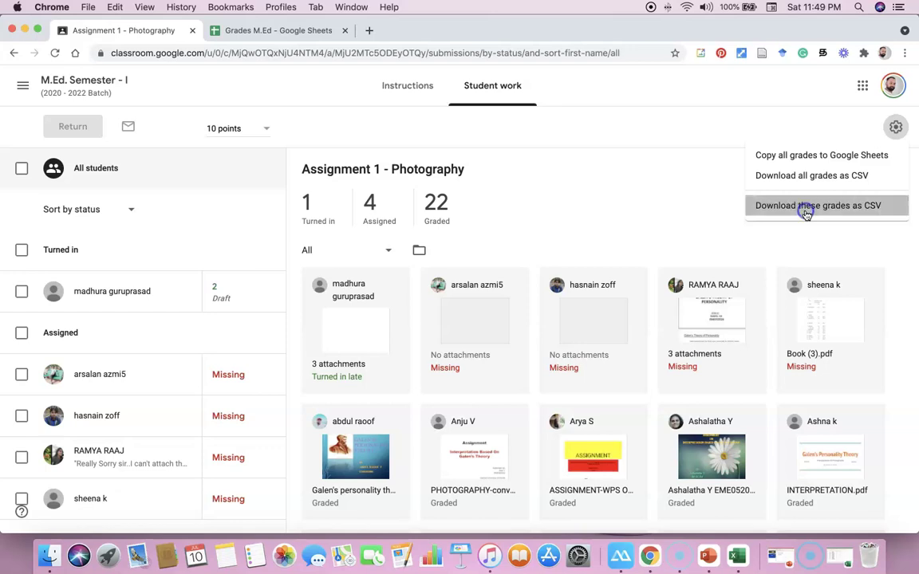
left_click(806, 213)
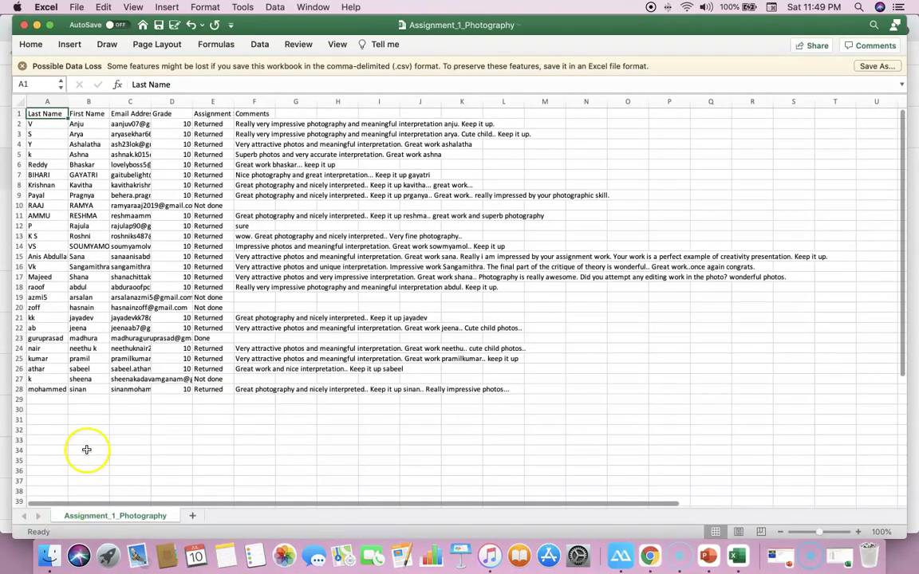
Widen the name, email, grade, assignment state and comments columns of the Assignment_1_Photography workbook, and minimise it.
left_click_drag(67, 103, 90, 103)
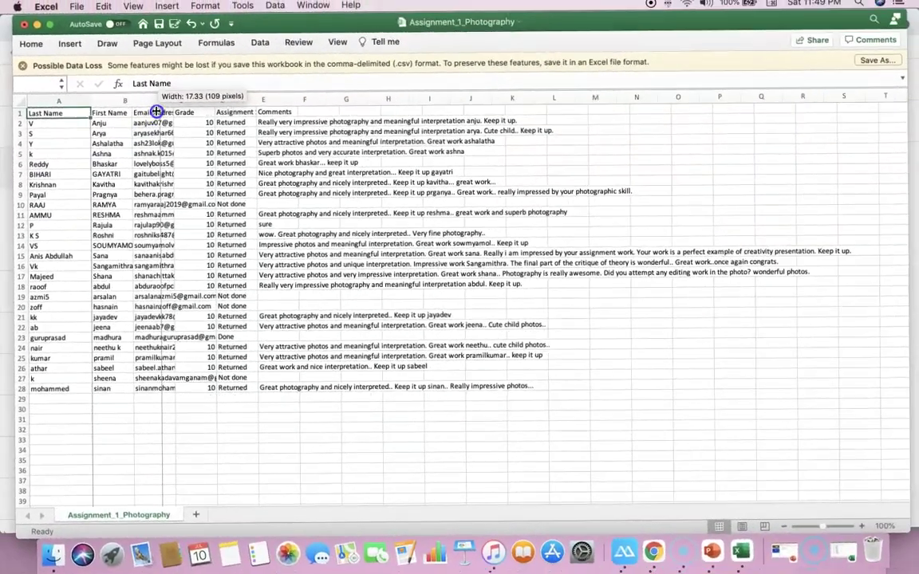
left_click_drag(157, 112, 156, 112)
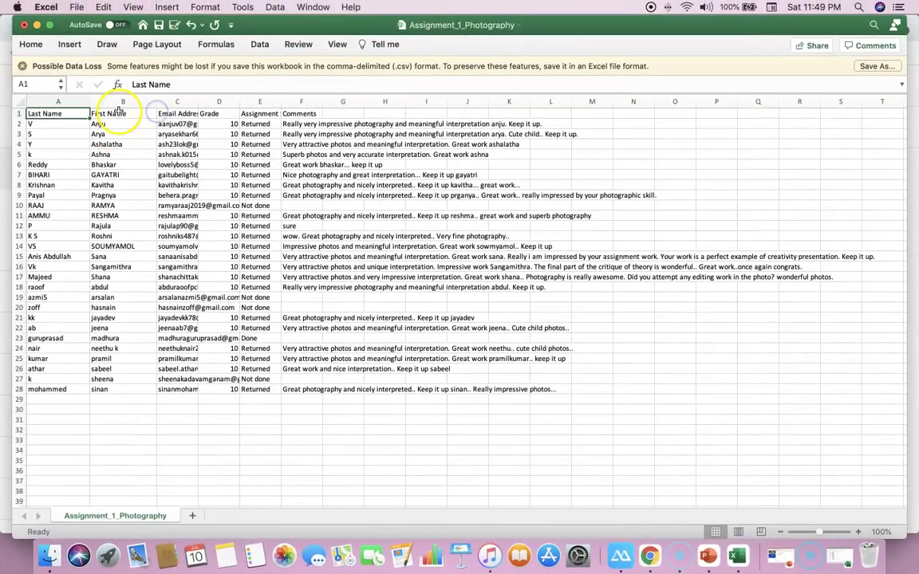
left_click(123, 102)
left_click(123, 103)
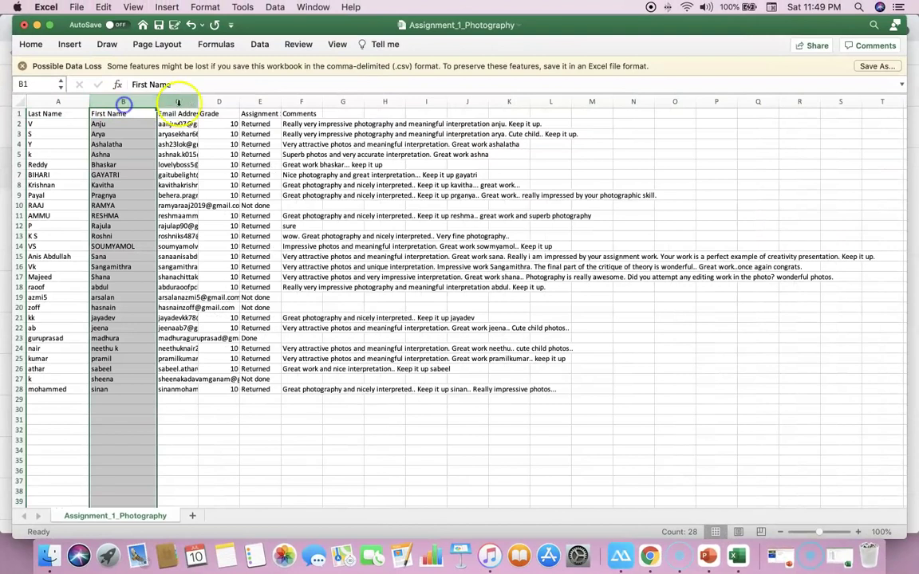
left_click_drag(198, 102, 399, 107)
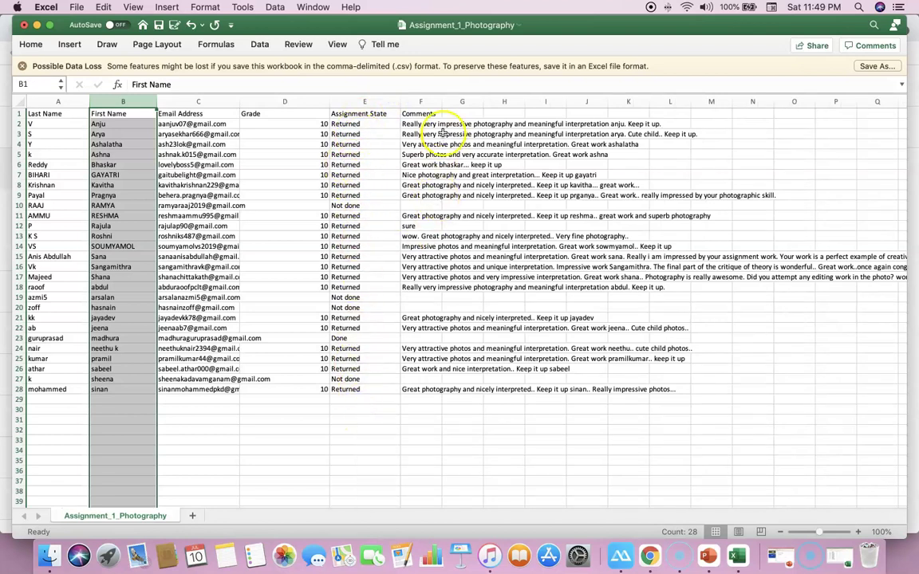
left_click_drag(441, 102, 576, 135)
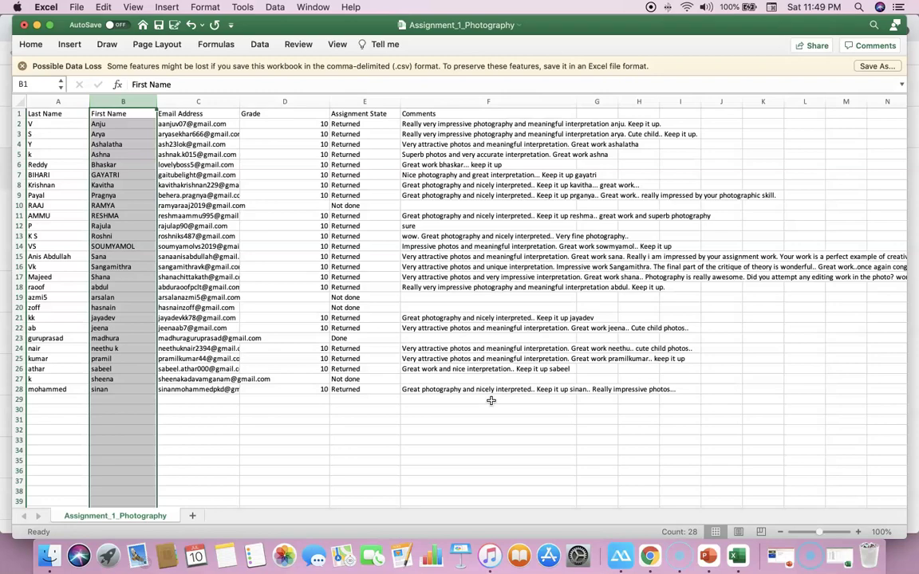
left_click(35, 26)
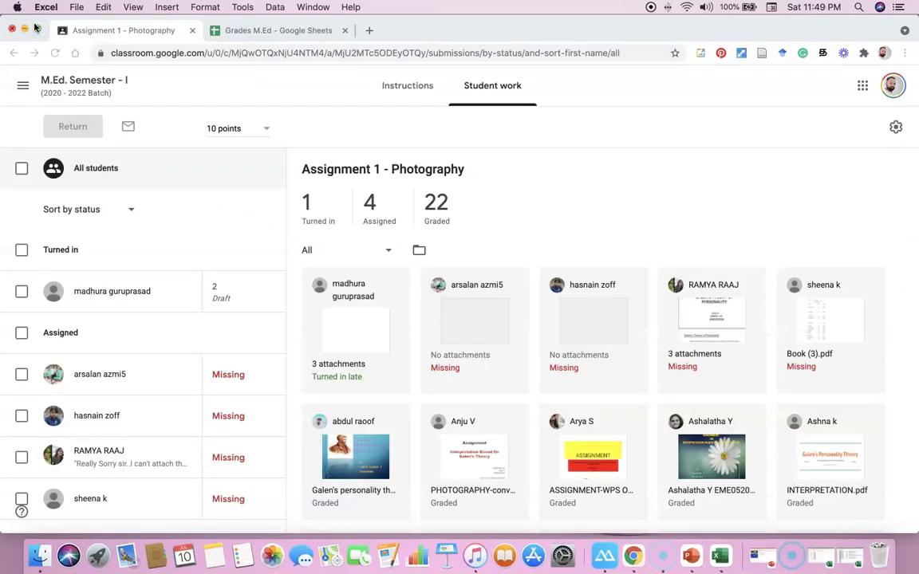